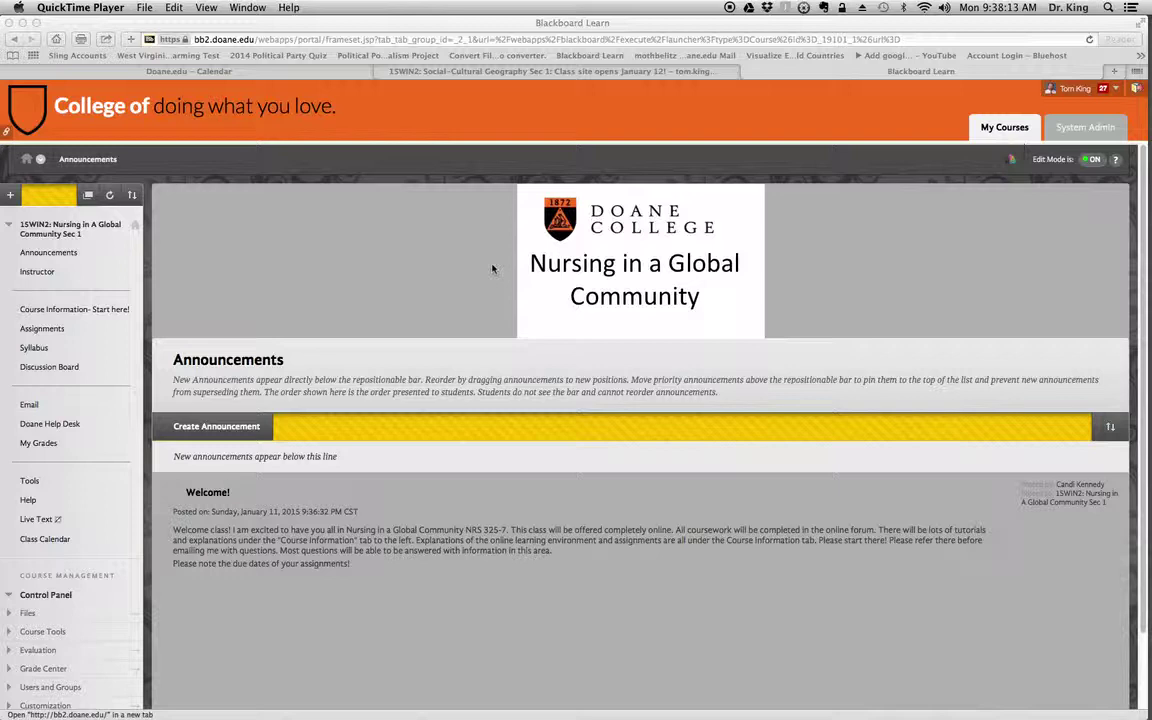
Open the Week One folder in the course's assignments and copy the full instruction text of Week 1 Assignment
click(52, 333)
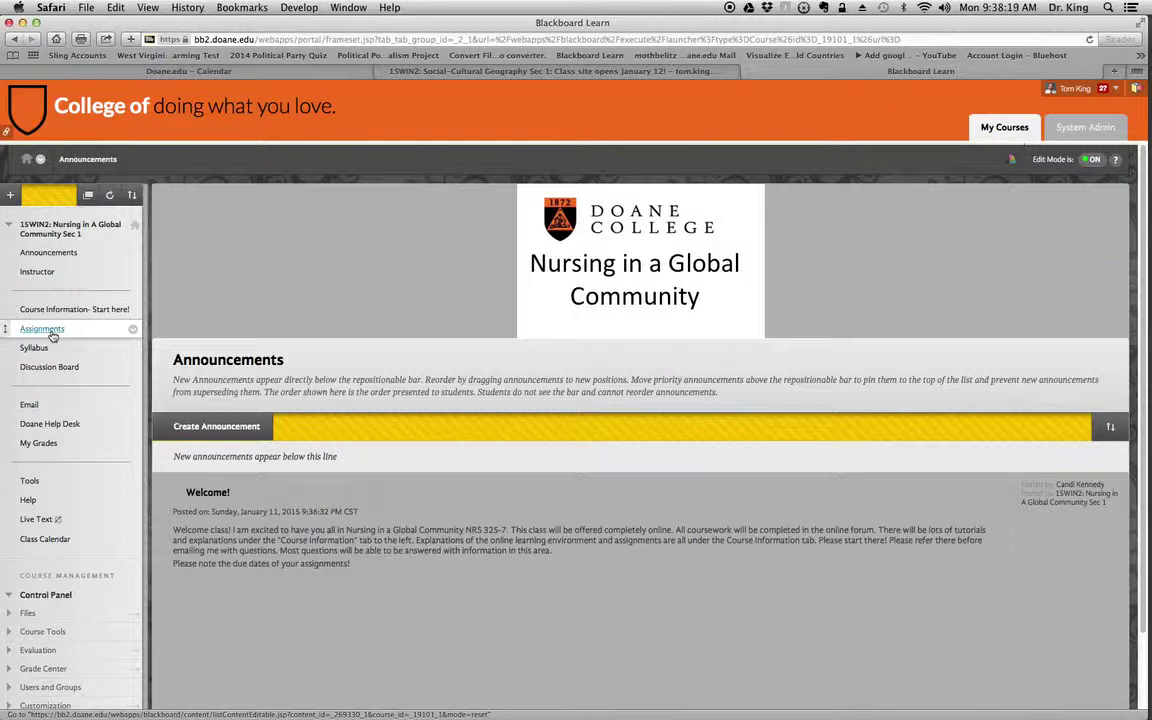
click(52, 333)
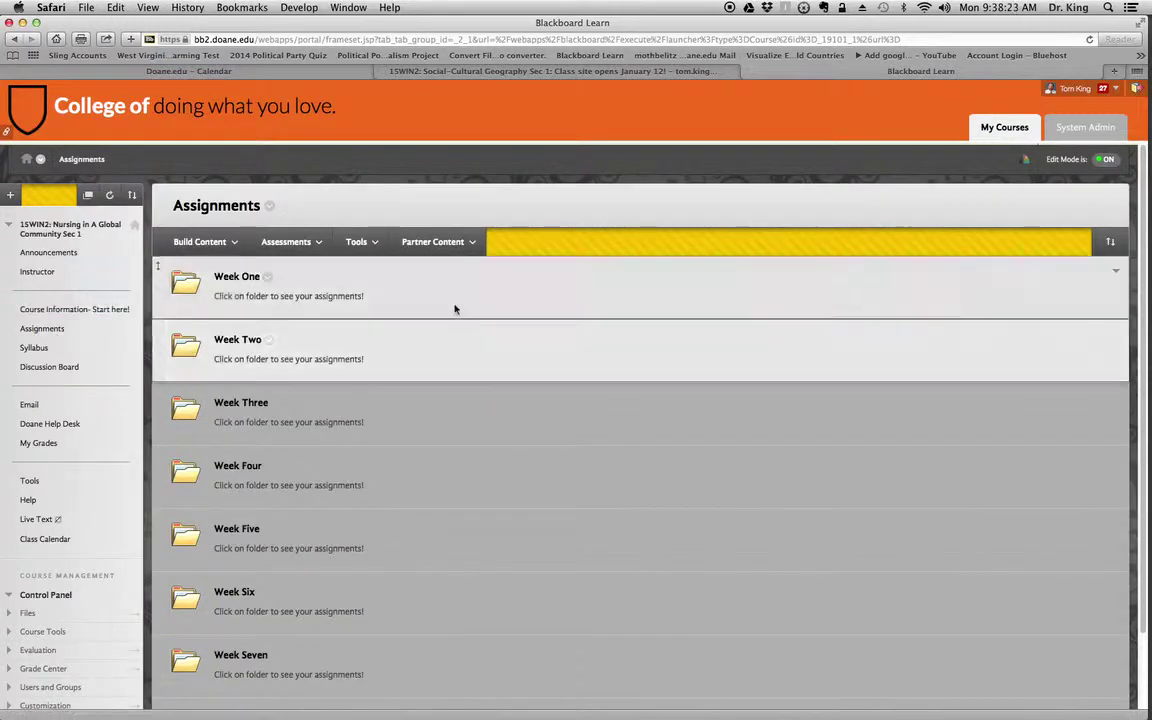
click(250, 278)
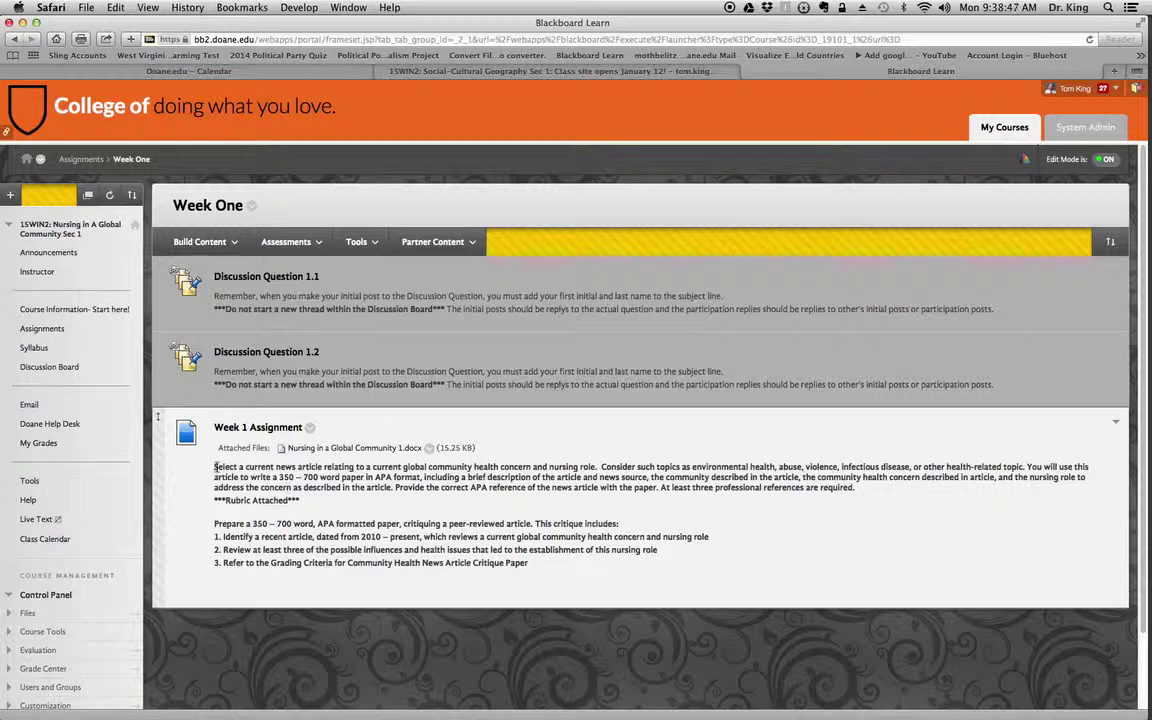
drag(214, 467, 560, 571)
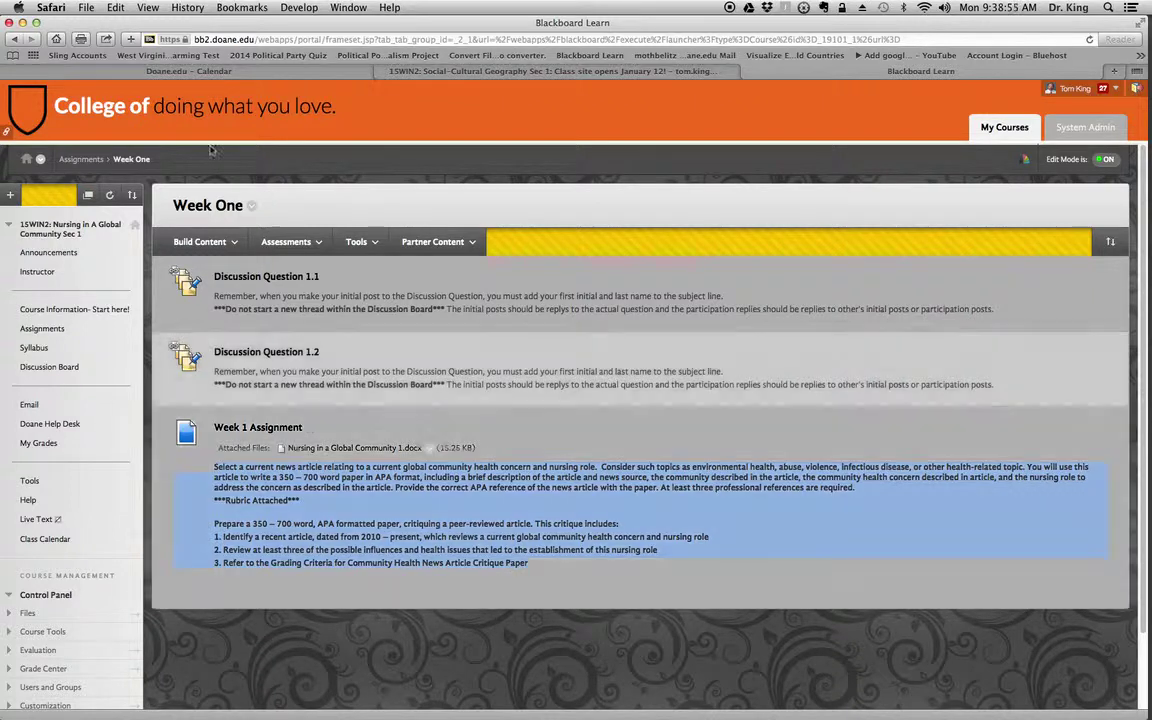
click(116, 9)
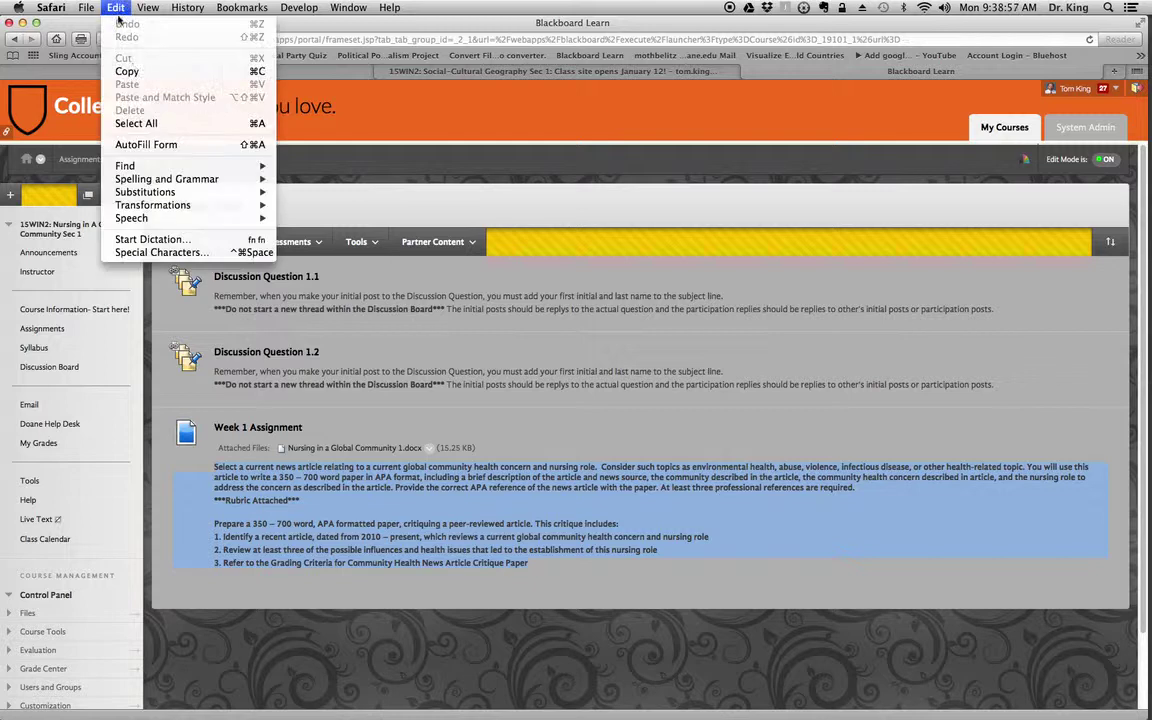
click(122, 70)
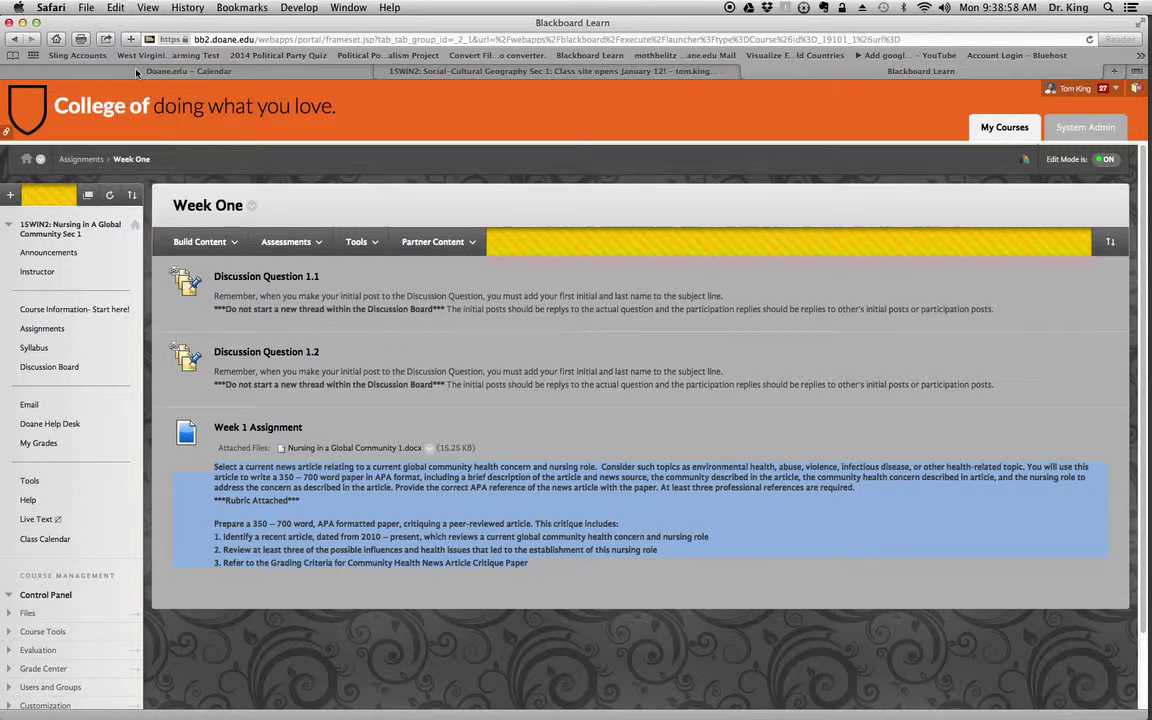
Start a new assignment in Week One, paste the copied text as its instructions and enlarge the instructions box to fit it
click(321, 243)
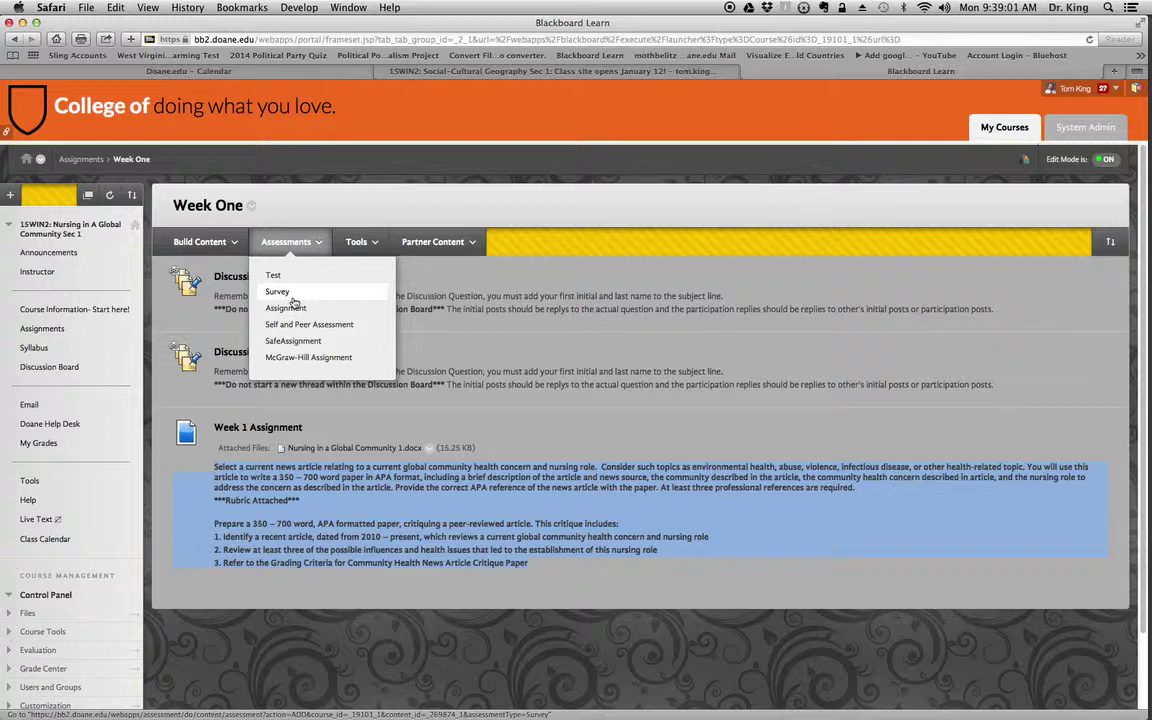
click(287, 307)
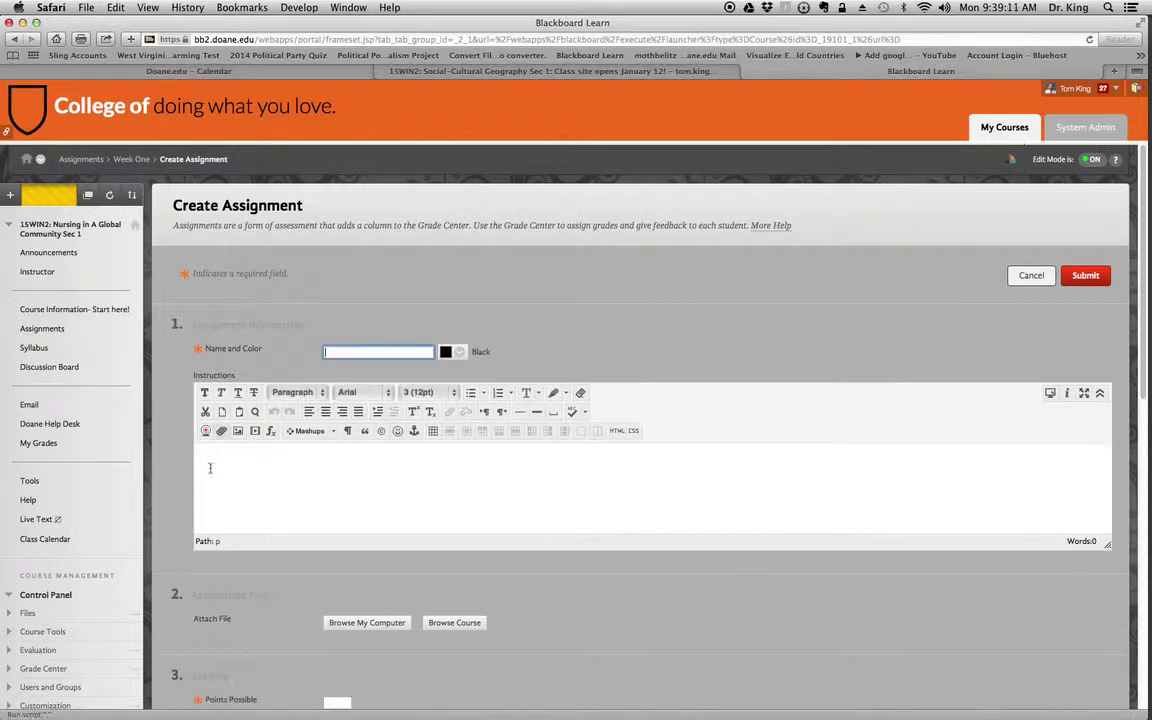
click(211, 452)
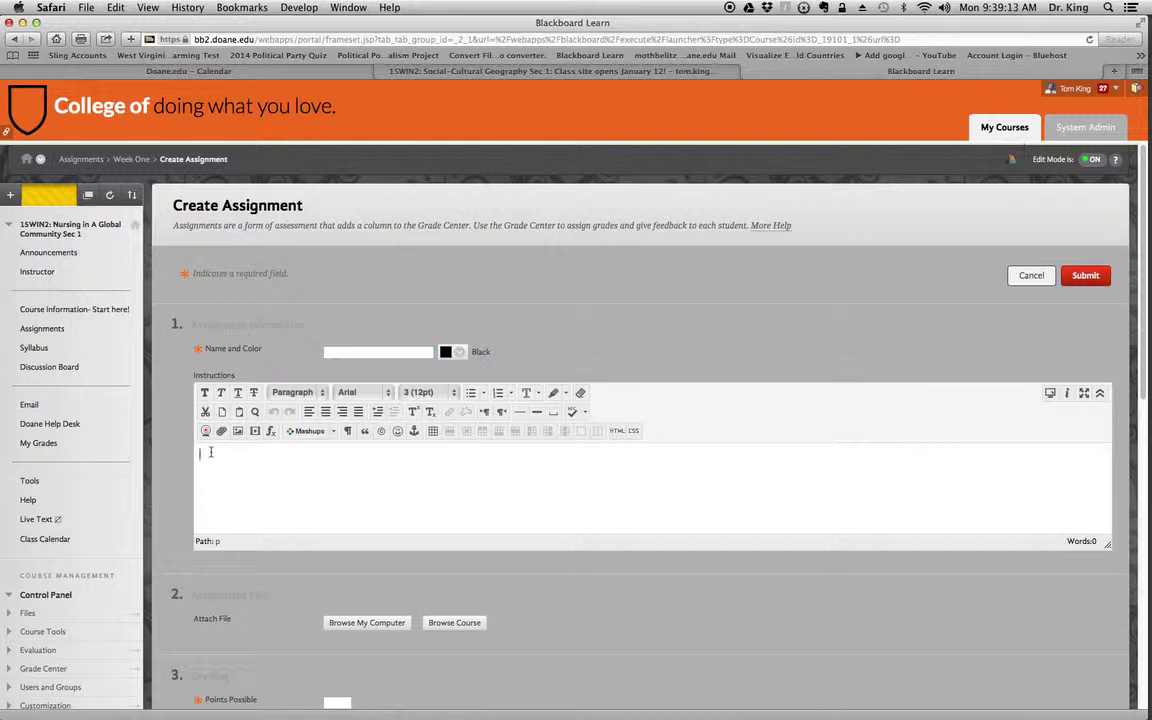
key(super+v)
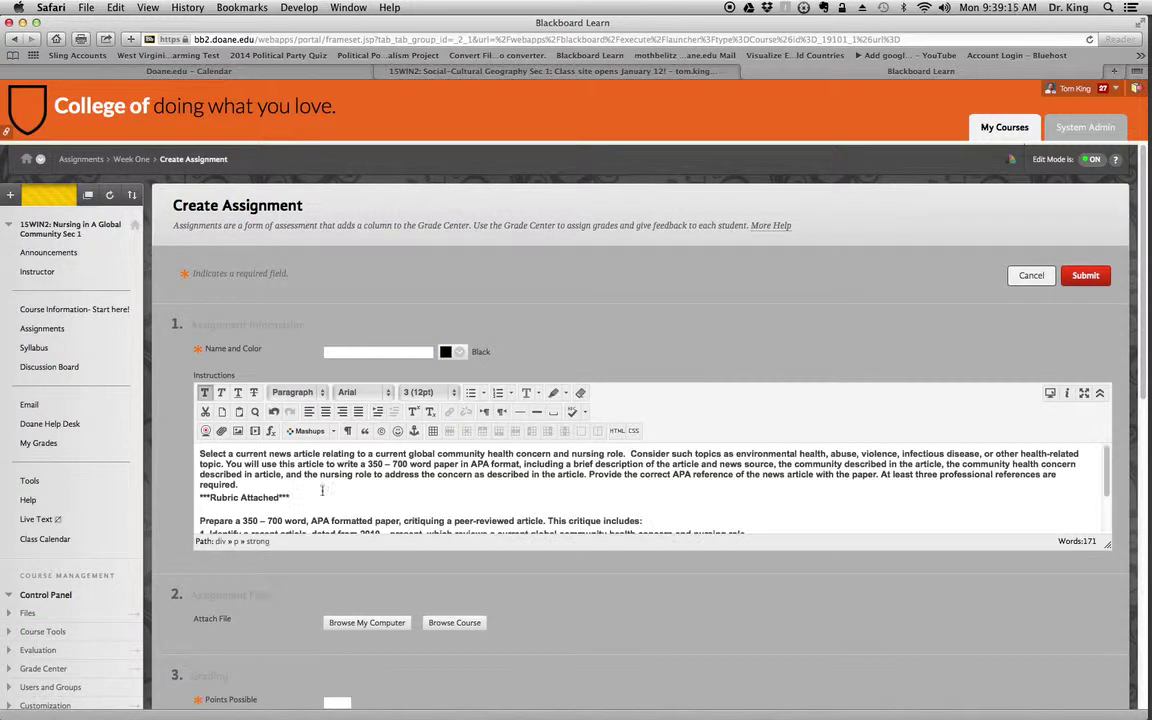
drag(1107, 544, 1108, 652)
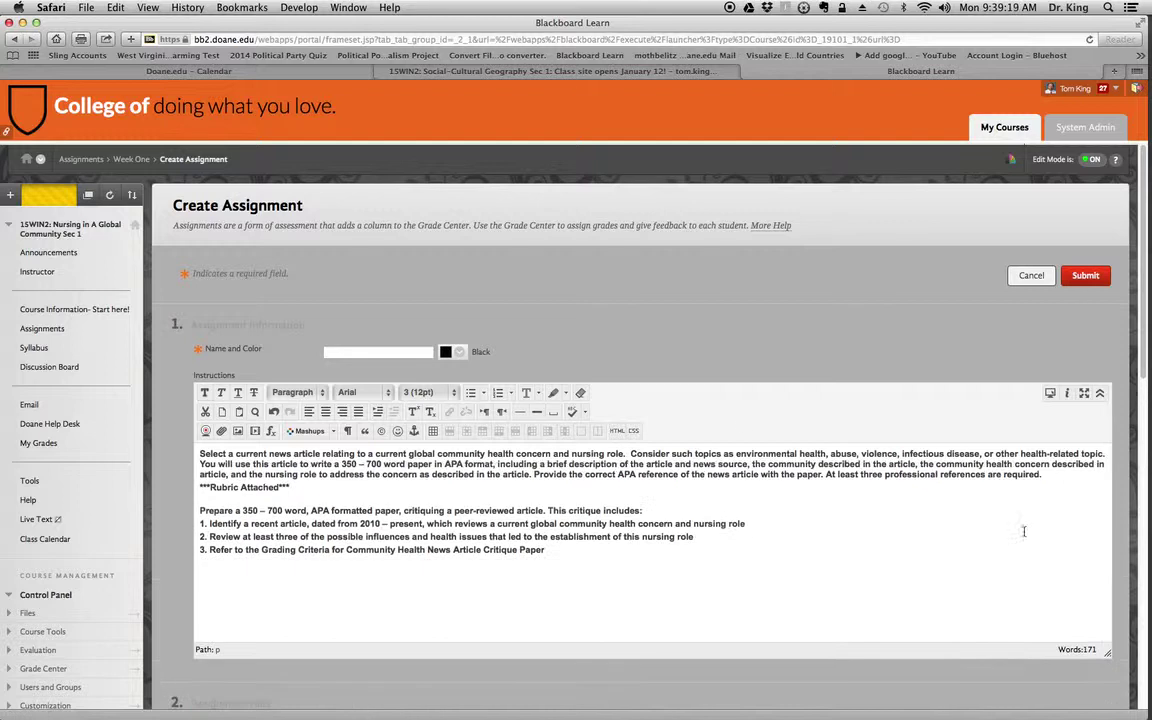
Name the new assignment "Assignment 1"
click(345, 352)
text(Assi)
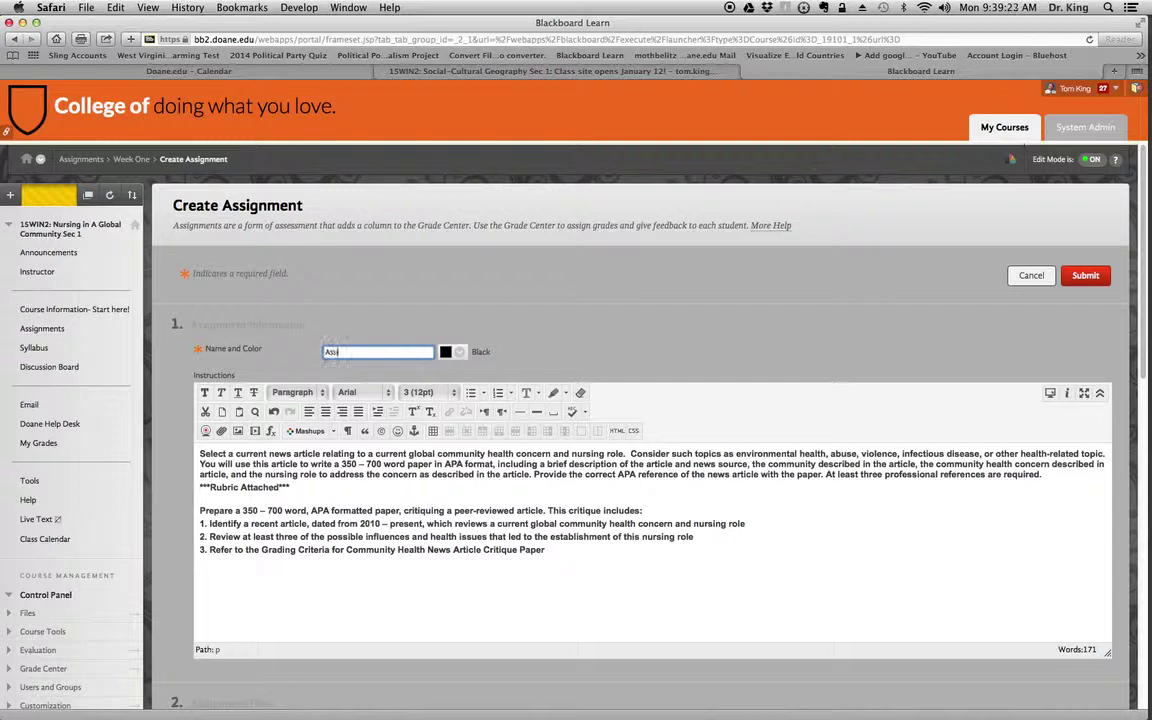
text(gnmenet)
key(BackSpace)
key(BackSpace)
key(BackSpace)
text(ent 1)
scroll(589, 572, down, 5)
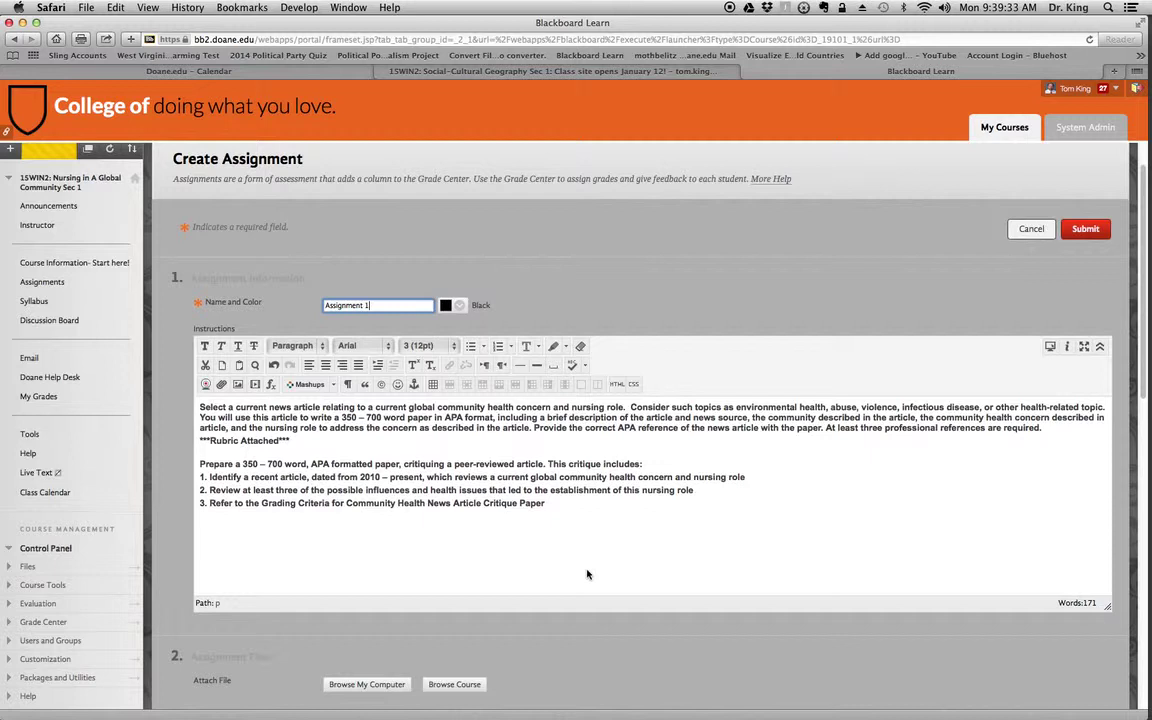
Add the bold line "Please attach your PDf in the area below!" beneath the pasted instructions
scroll(587, 572, down, 5)
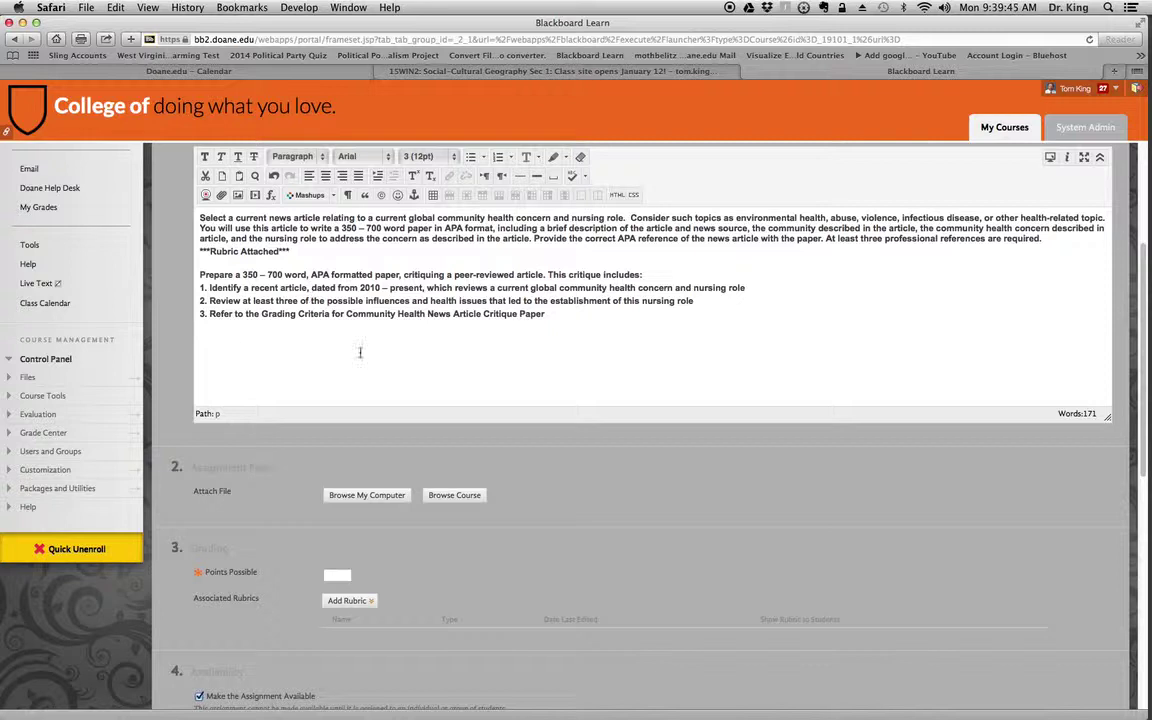
click(222, 342)
text(Please attach your PDf in the)
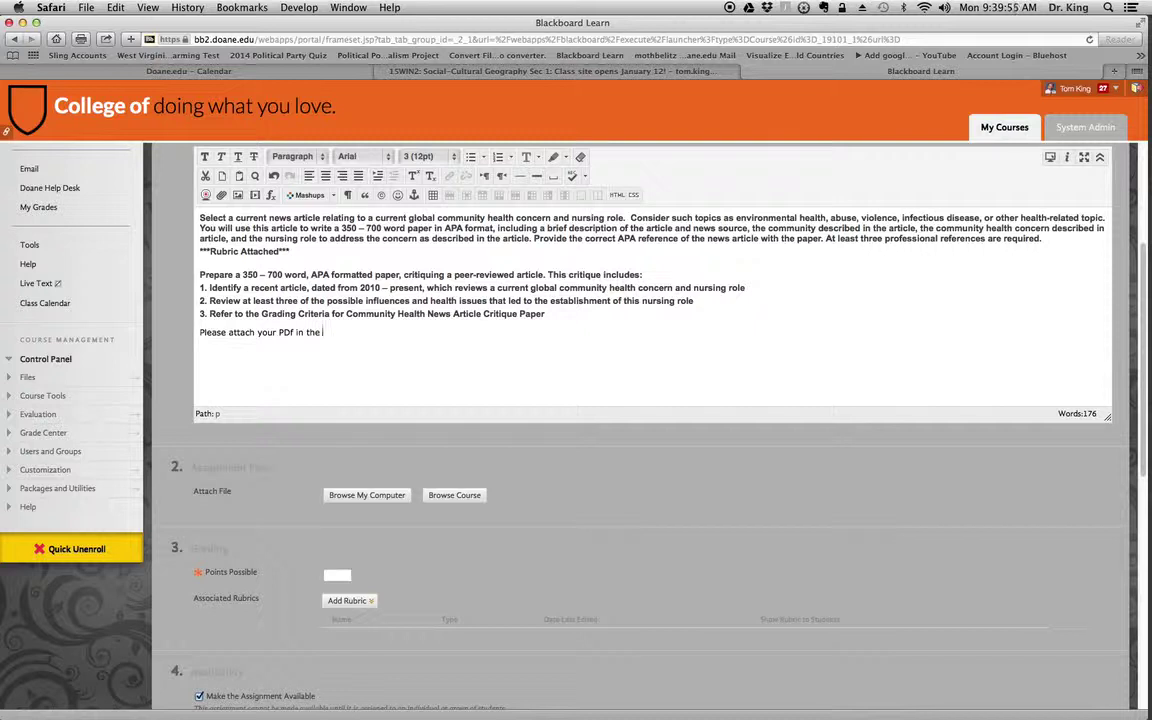
text( area below!)
drag(200, 332, 381, 329)
click(204, 156)
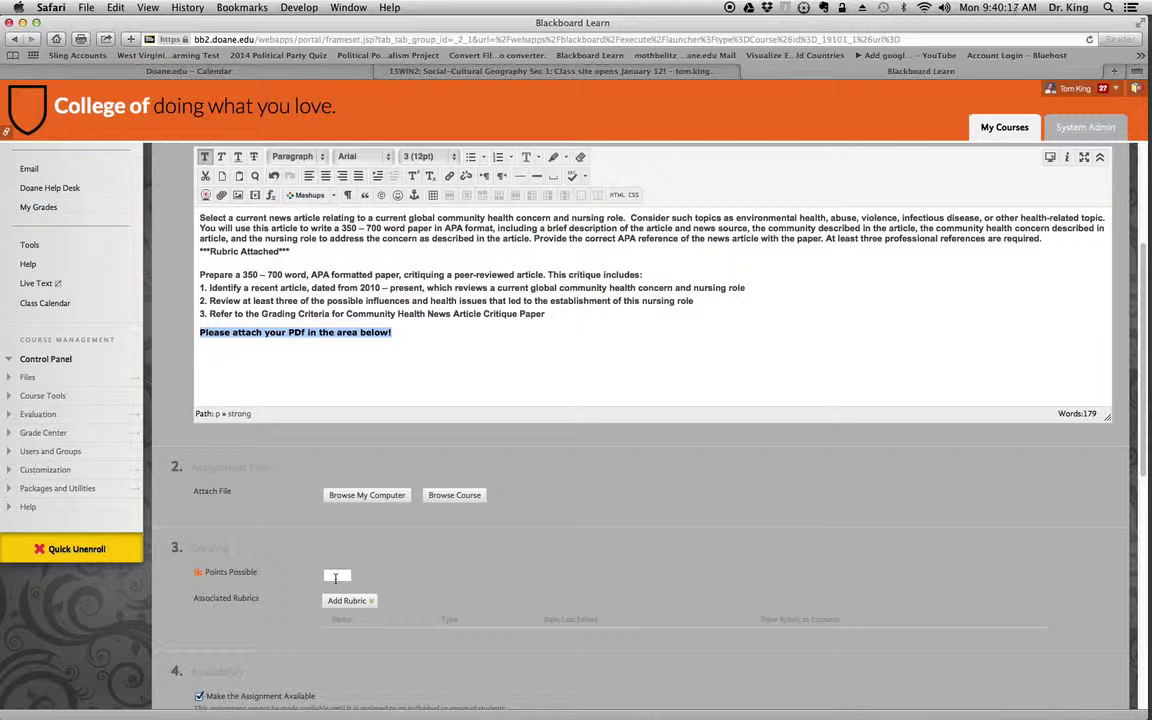
Set the assignment's points possible to 10
click(336, 577)
text(10)
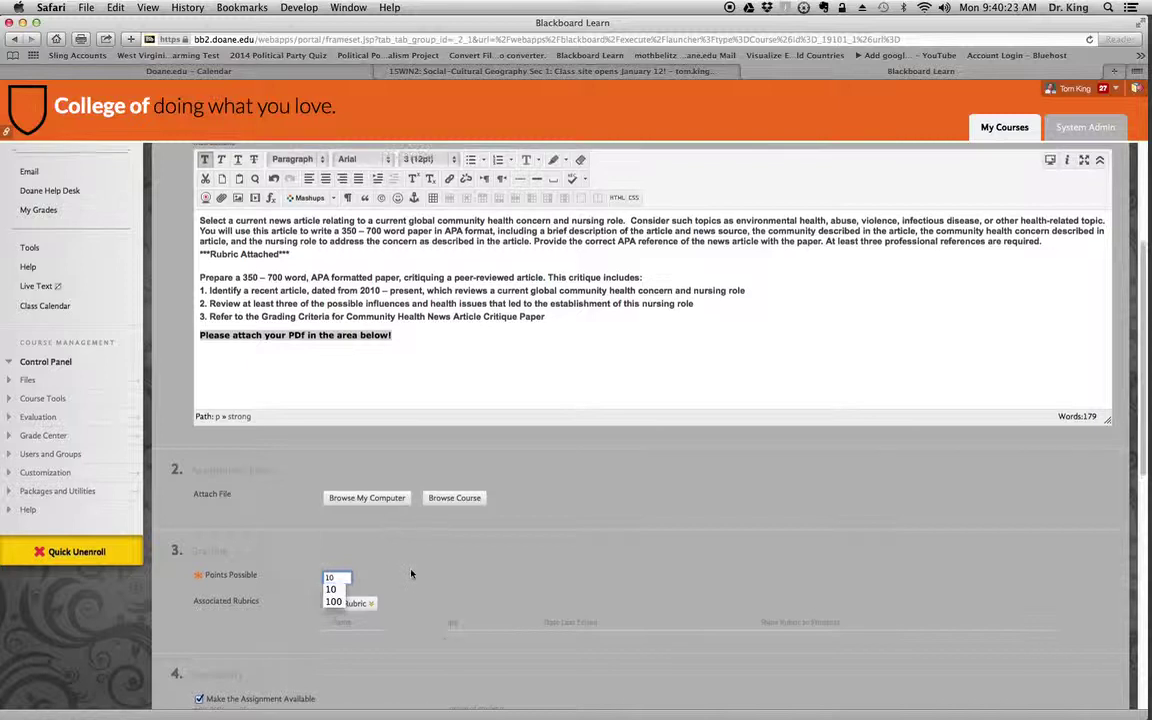
scroll(410, 570, up, 1)
scroll(409, 566, down, 1)
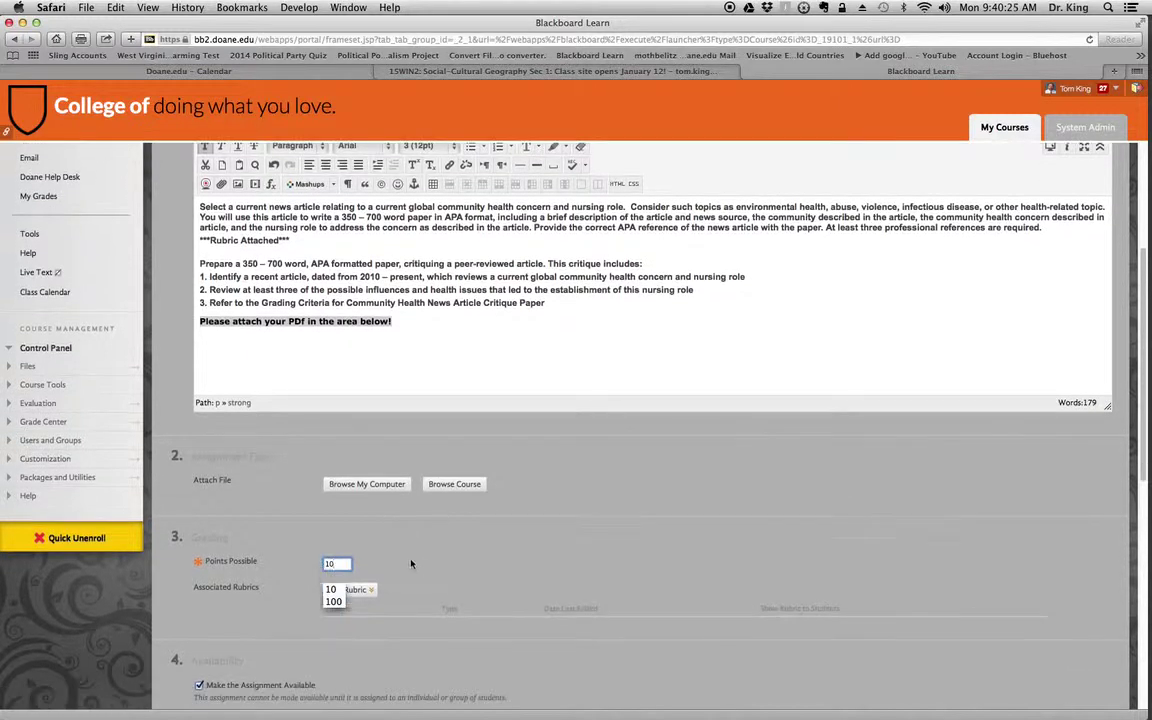
click(384, 561)
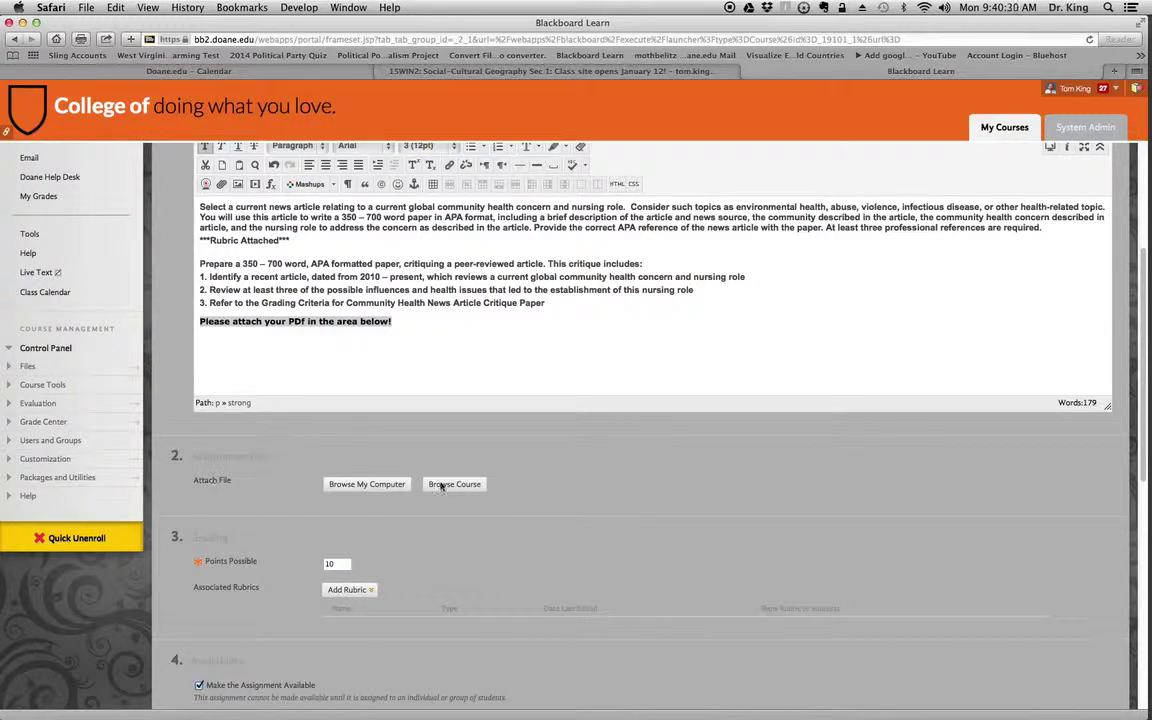
Examine the assignment's file attachment, rubric, number of attempts, availability, due date and recipient options
scroll(618, 506, down, 1)
scroll(618, 506, up, 4)
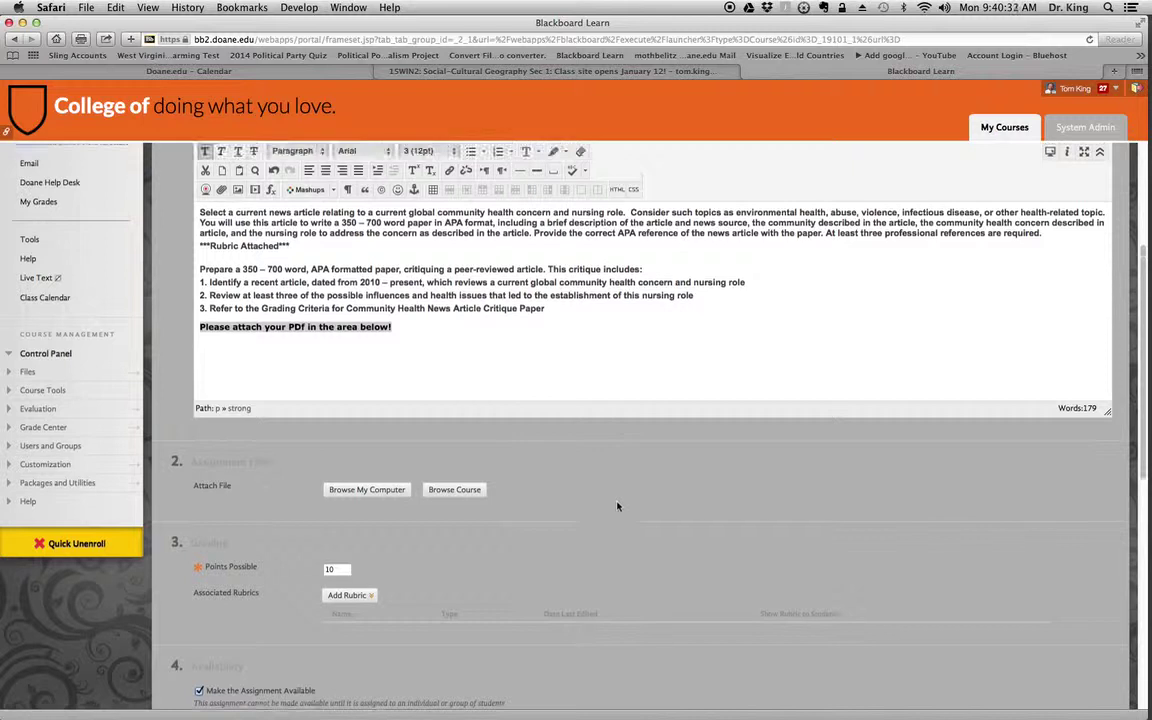
scroll(460, 527, down, 1)
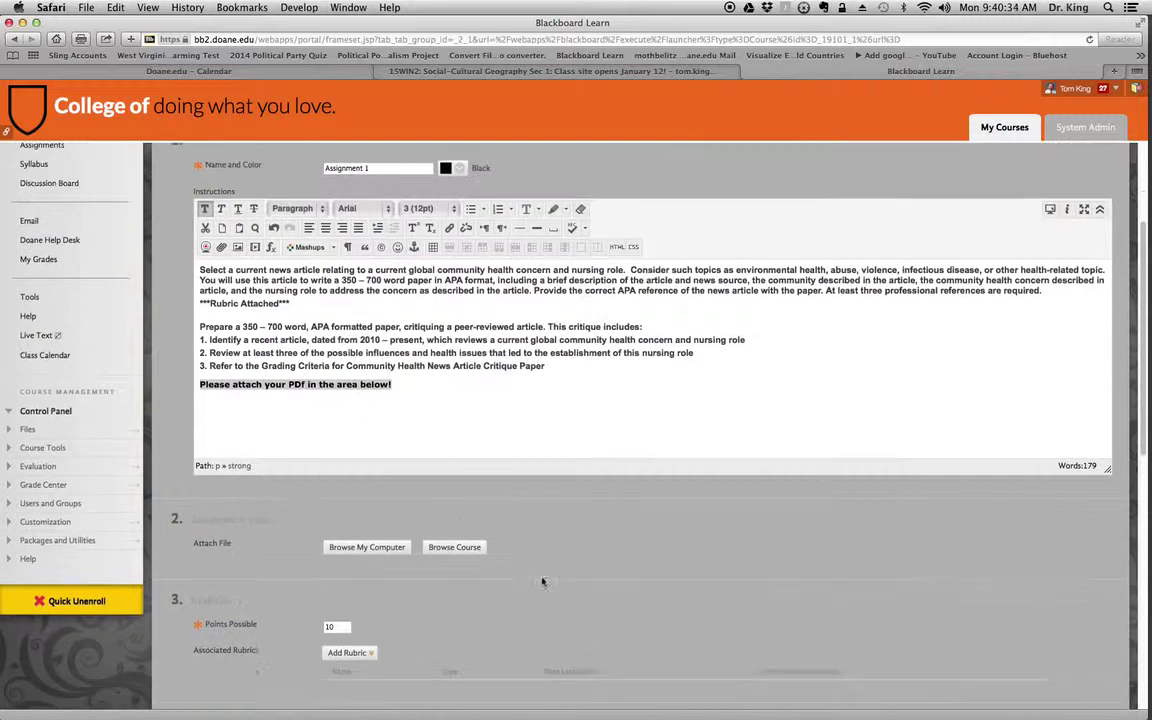
click(358, 656)
scroll(446, 548, up, 3)
scroll(499, 613, down, 15)
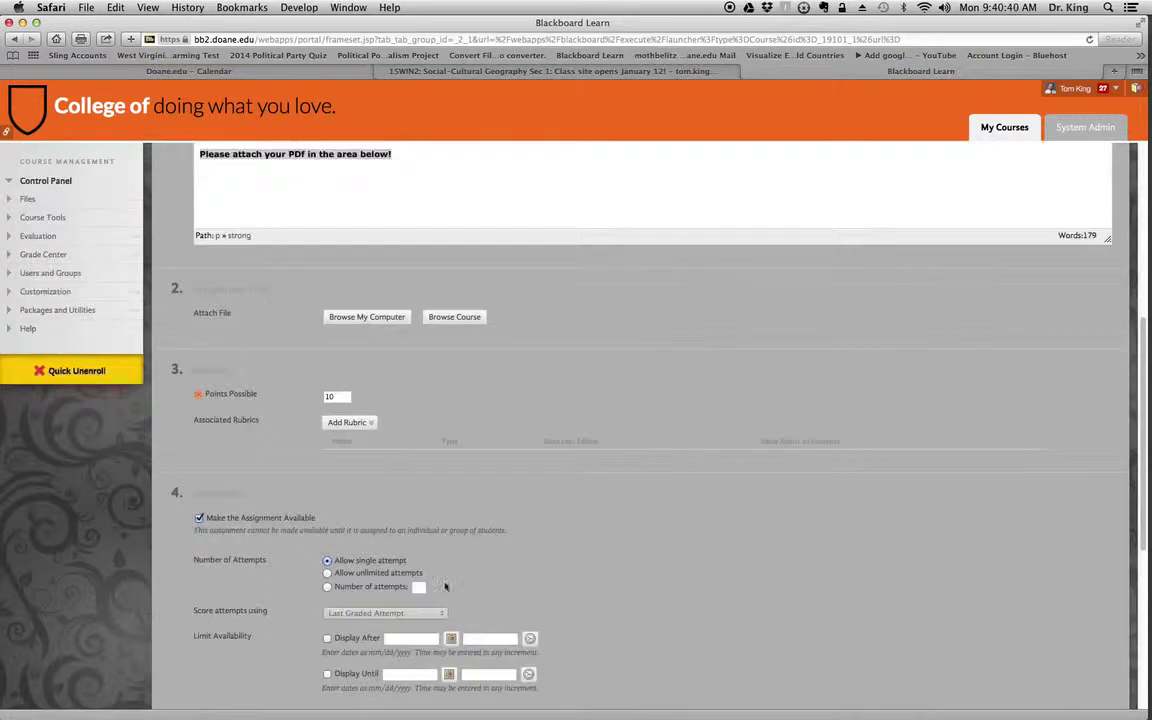
scroll(470, 520, down, 5)
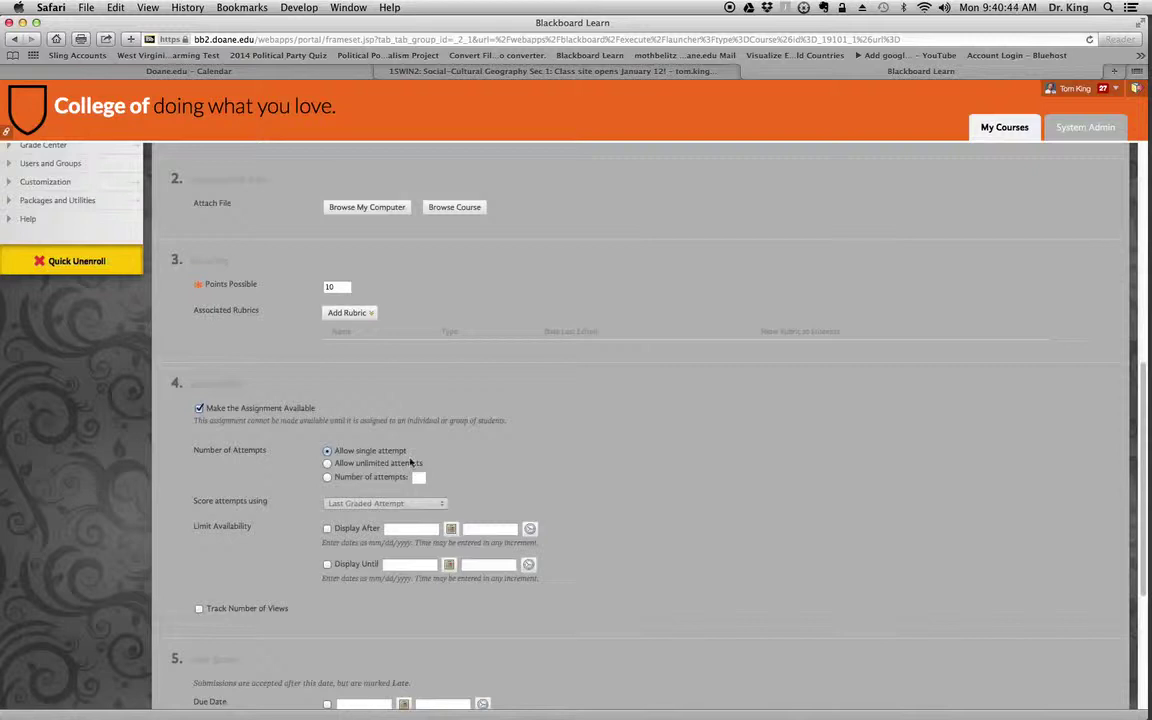
scroll(643, 504, down, 13)
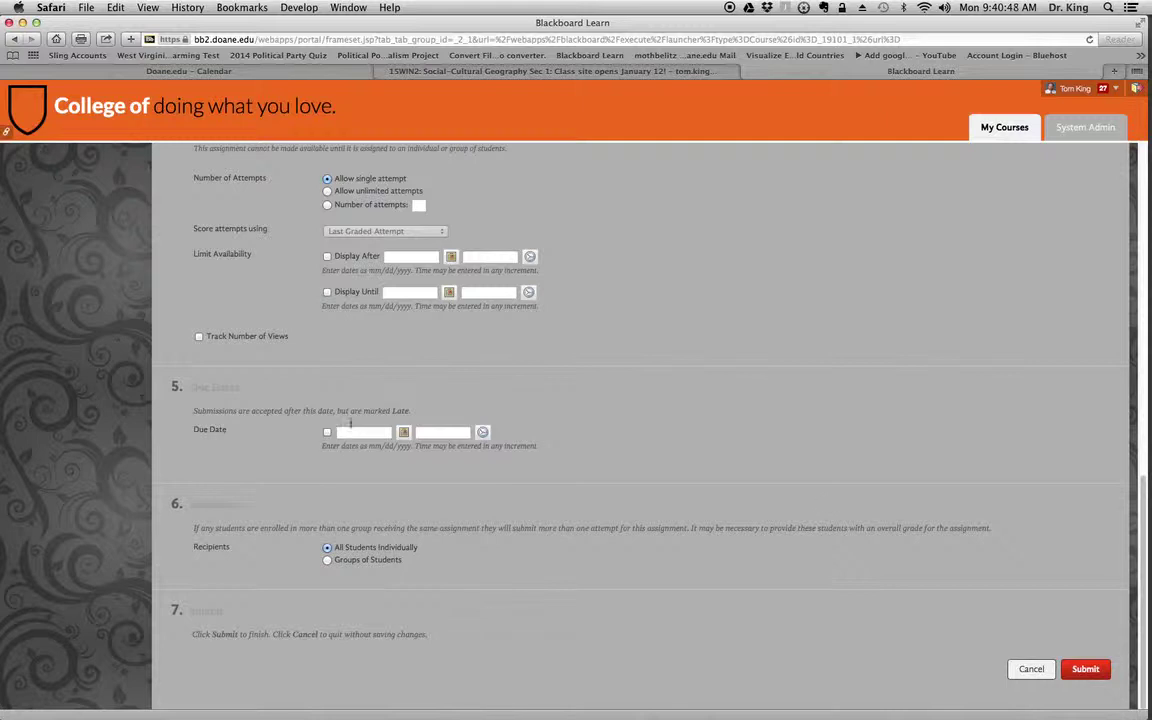
Submit the new assignment and view the options available for Assignment 1 in the Week One folder
click(1084, 670)
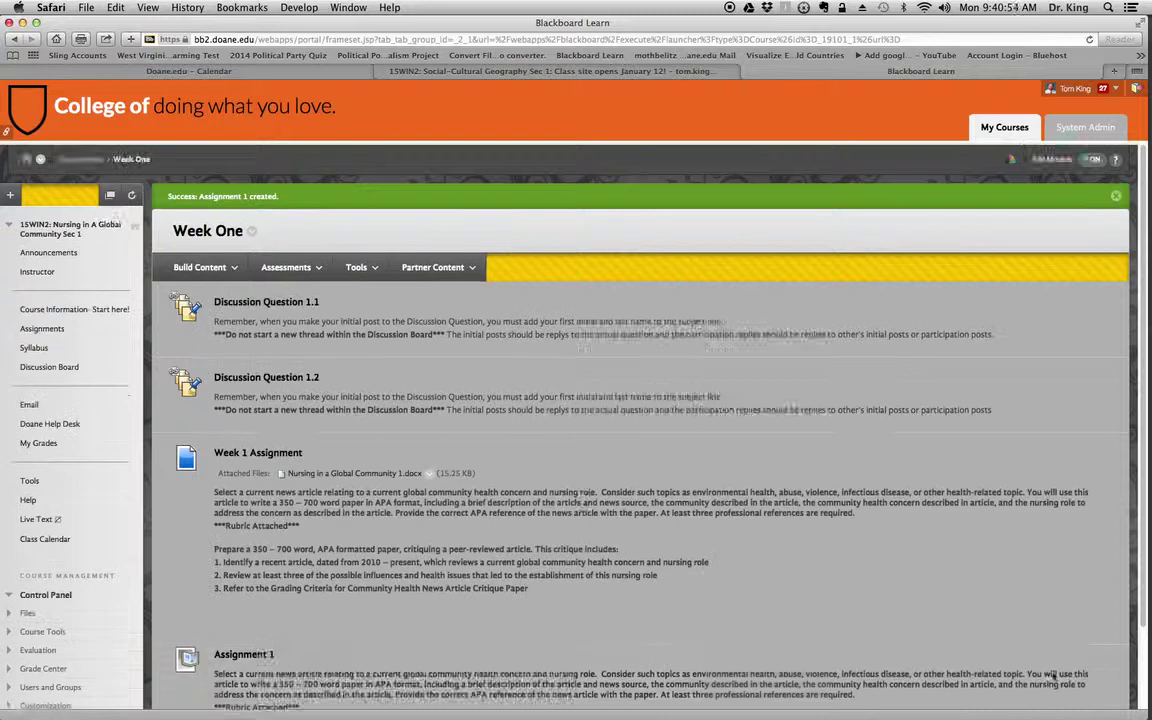
scroll(1010, 640, down, 2)
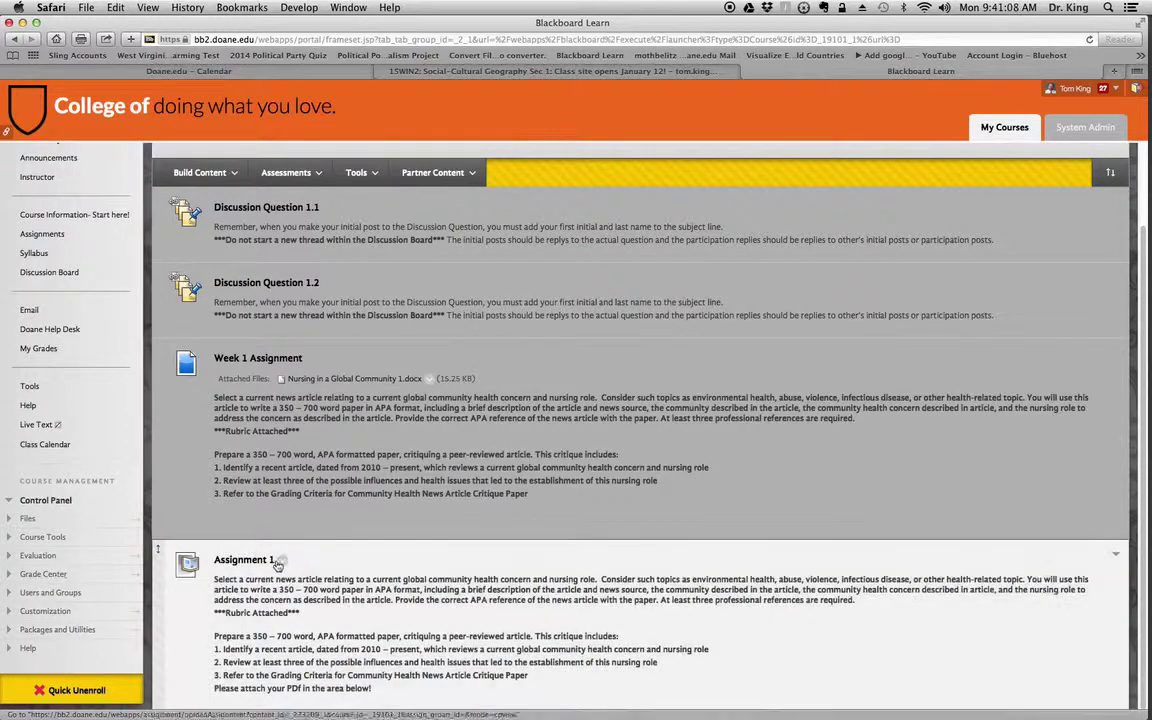
click(283, 562)
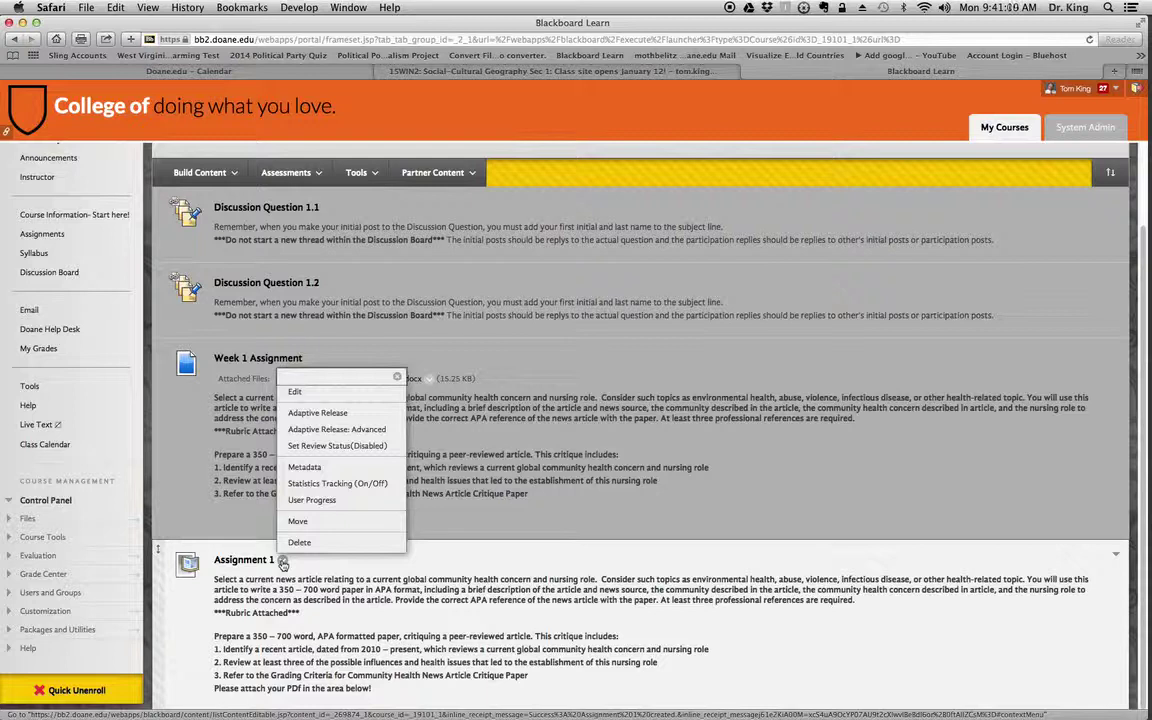
click(365, 562)
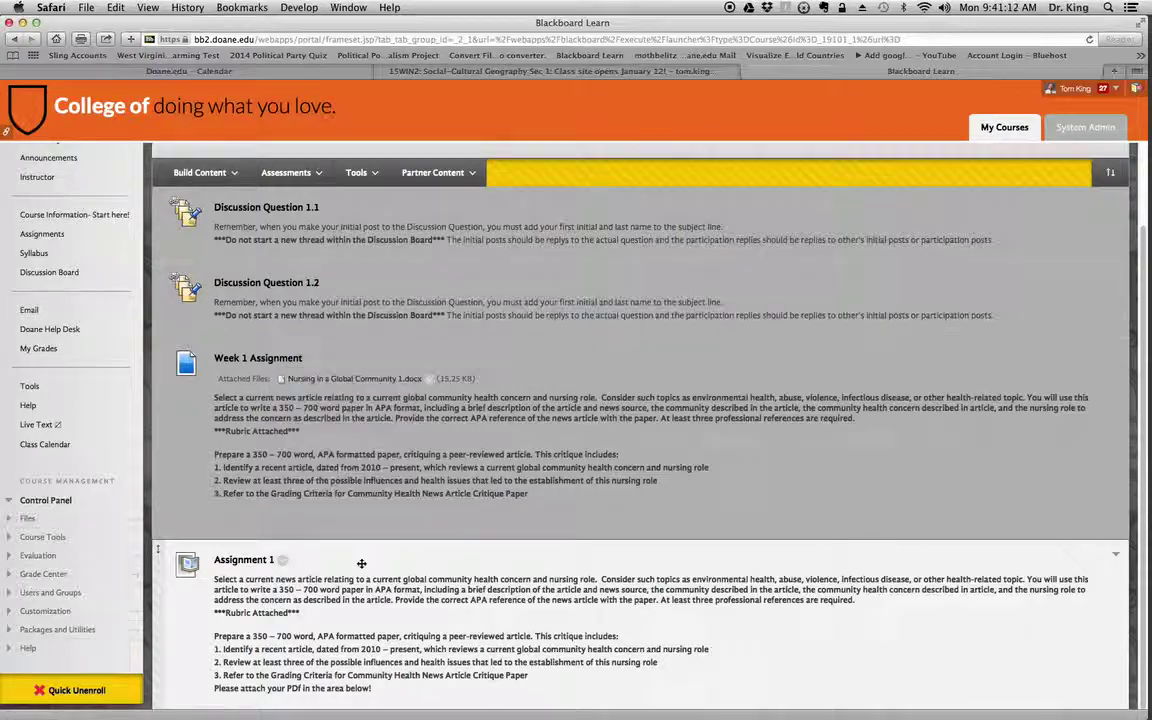